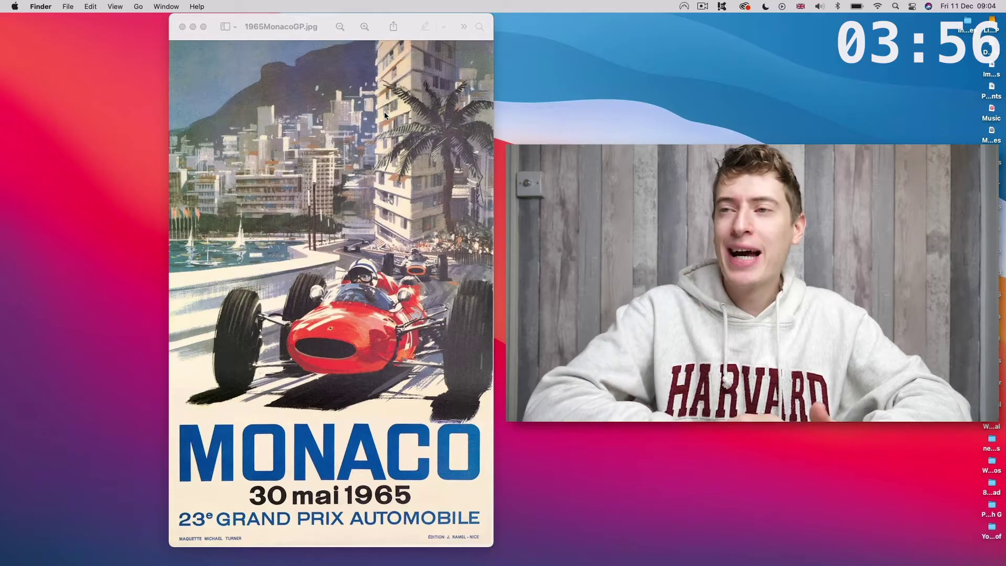
Bring the Preview window showing the 1965MonacoGP.jpg poster to the front.
{"action": "left_click", "coordinate": [325, 20]}
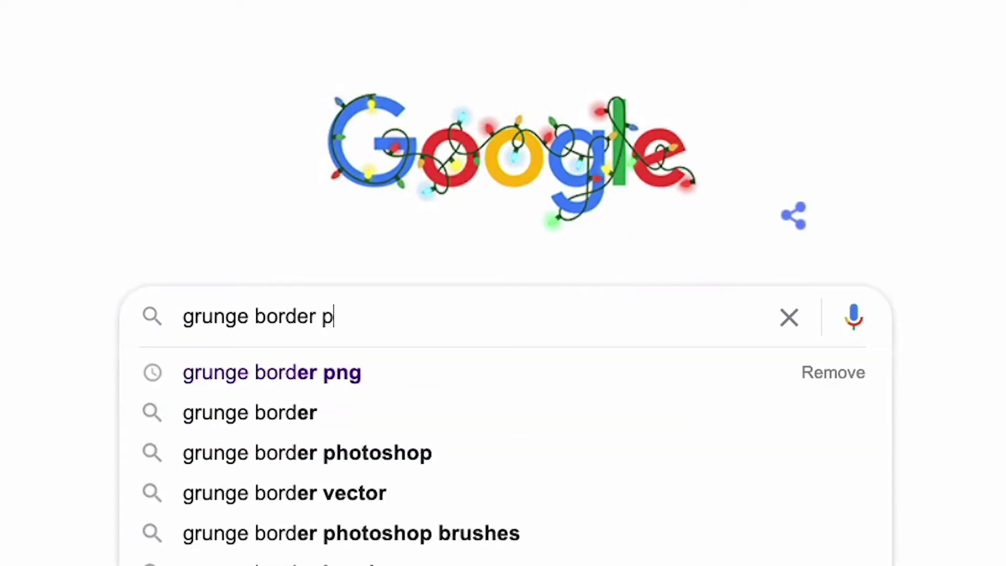
Search Google Images for 'grunge border png' and open the 8 Grunge Frame image.
{"action": "type", "text": "ng"}
{"action": "key", "text": "Return"}
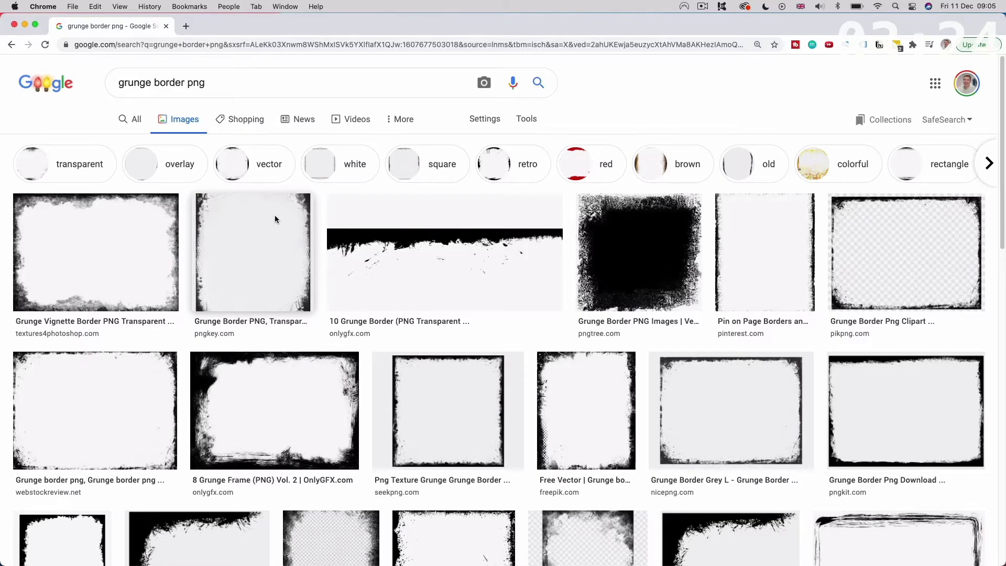
{"action": "left_click", "coordinate": [275, 219]}
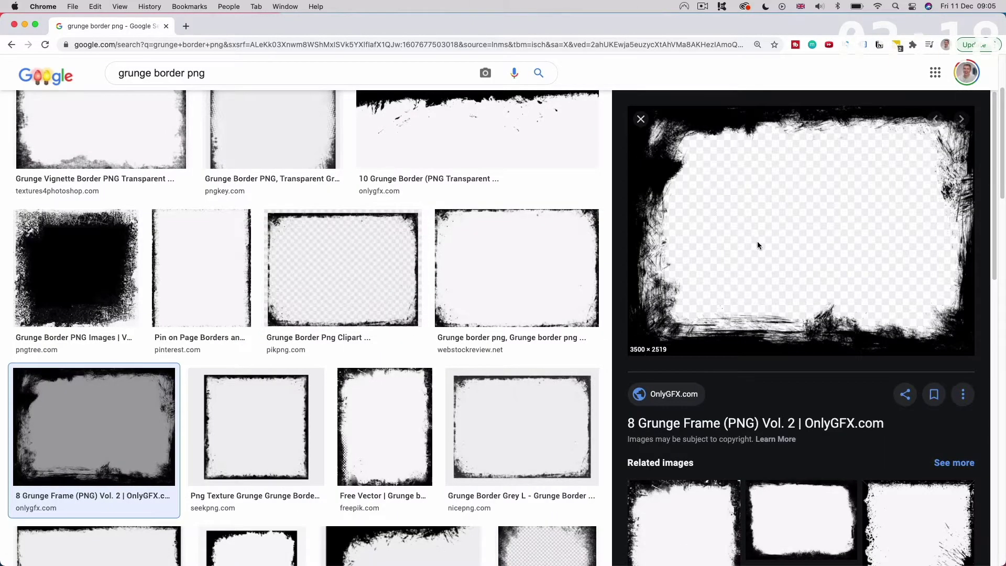
Save the grunge frame image into the Downloads folder.
{"action": "right_click", "coordinate": [757, 245]}
{"action": "left_click", "coordinate": [796, 345]}
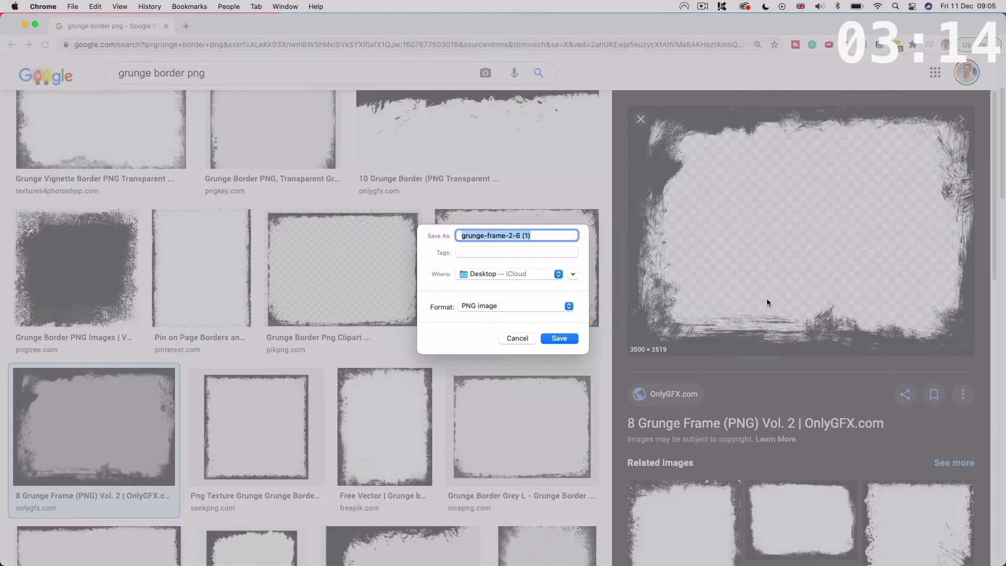
{"action": "left_click", "coordinate": [541, 275]}
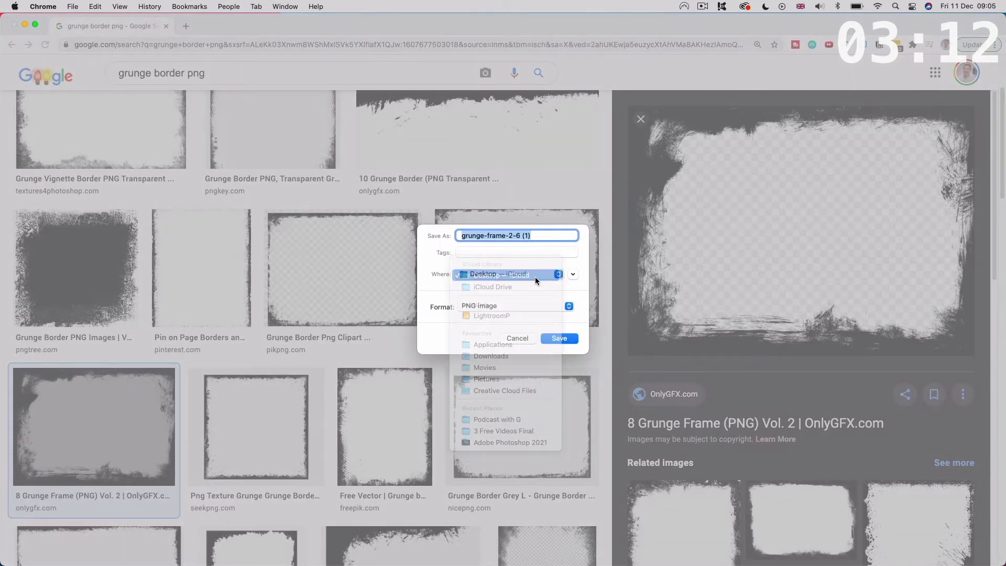
{"action": "left_click", "coordinate": [529, 276]}
{"action": "left_click", "coordinate": [513, 356]}
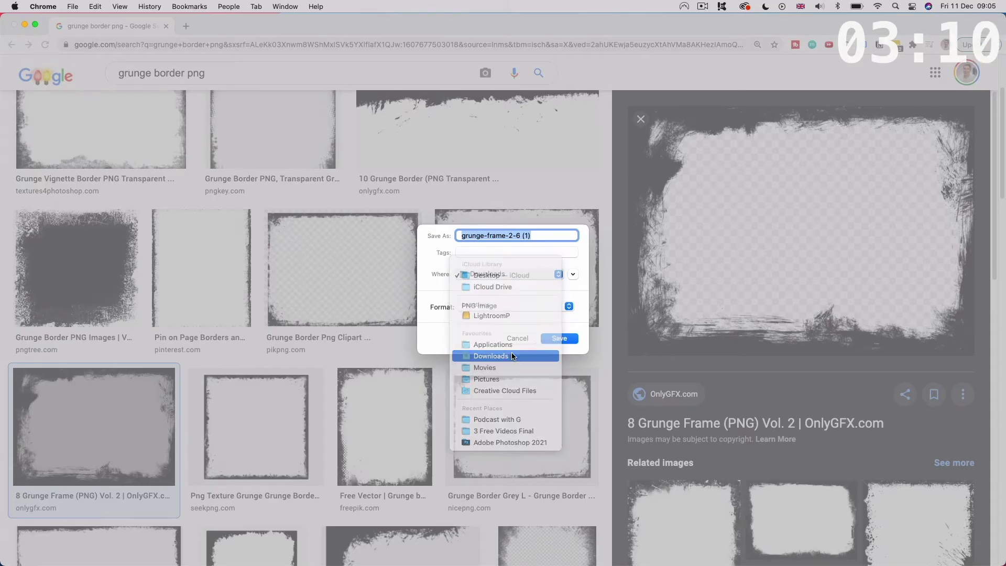
{"action": "left_click", "coordinate": [546, 338]}
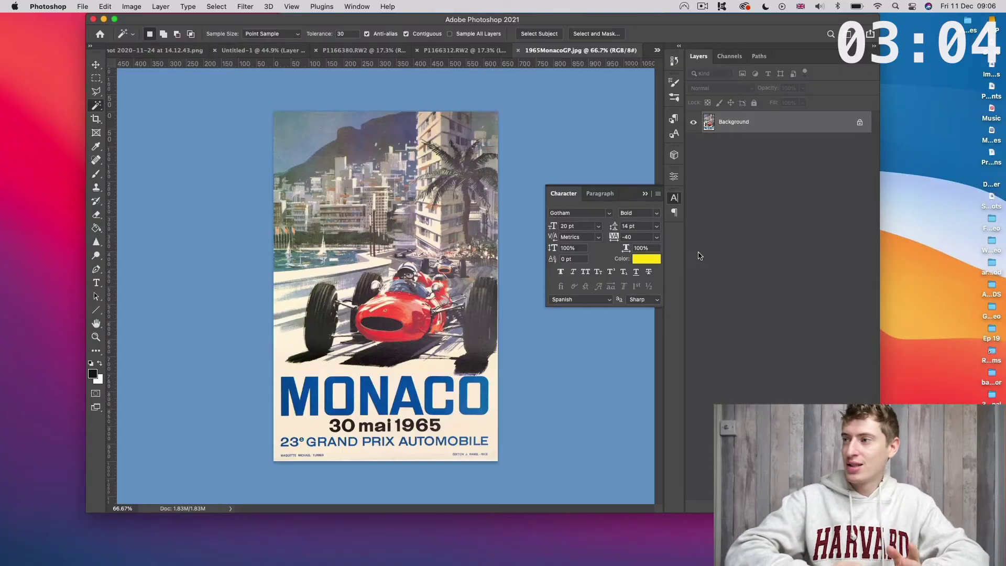
Close the Character panel and move the Photoshop window to the left.
{"action": "left_click", "coordinate": [644, 193]}
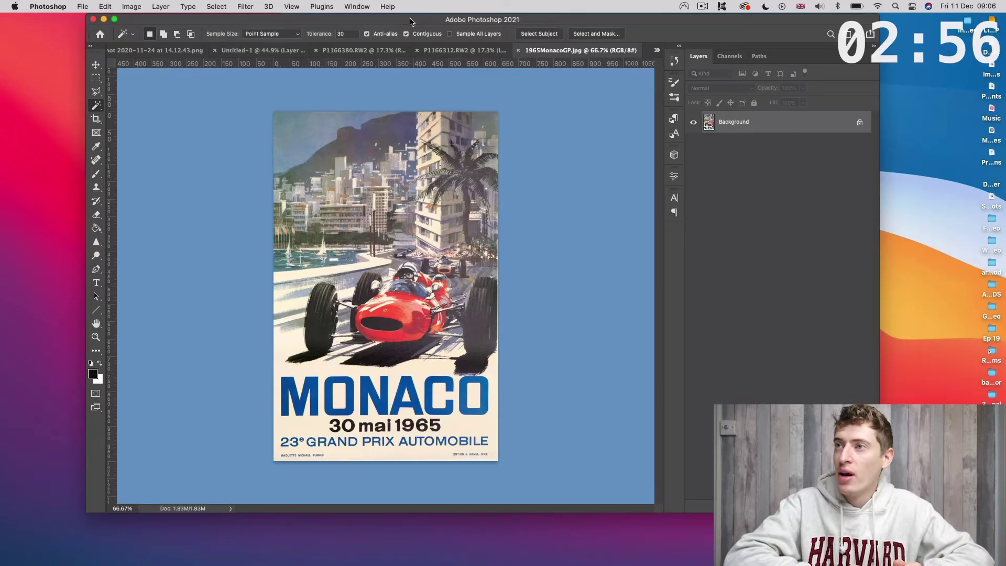
{"action": "left_click_drag", "start_coordinate": [410, 22], "coordinate": [340, 21]}
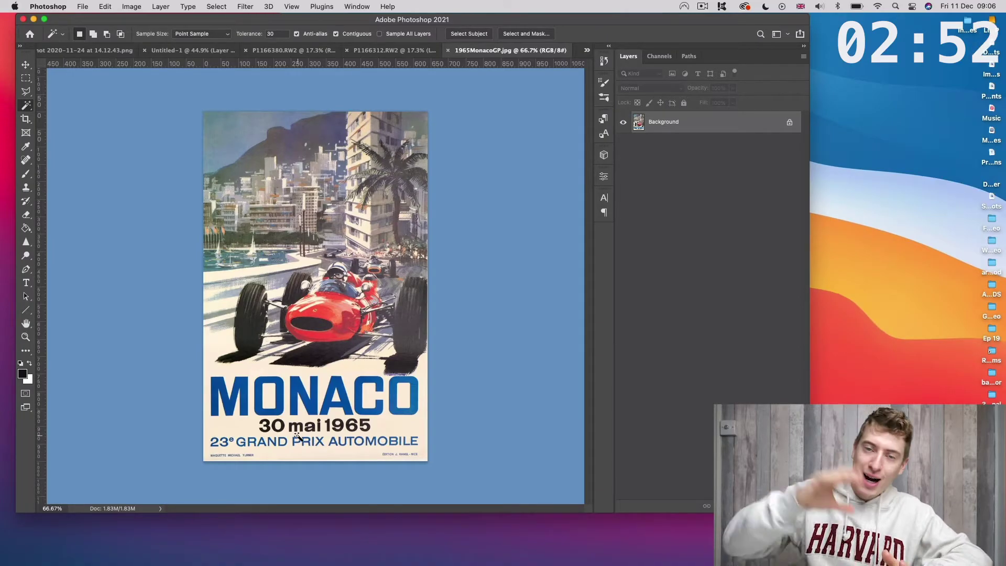
Place the grunge frame PNG on the poster, rotate it upright, enlarge it and move it down.
{"action": "left_click", "coordinate": [52, 540]}
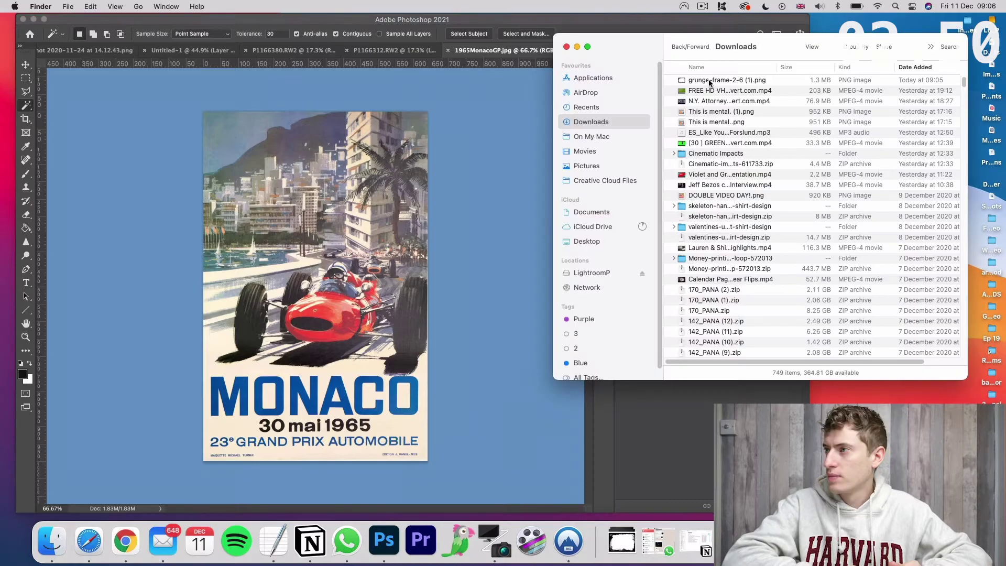
{"action": "left_click_drag", "start_coordinate": [710, 79], "coordinate": [357, 195]}
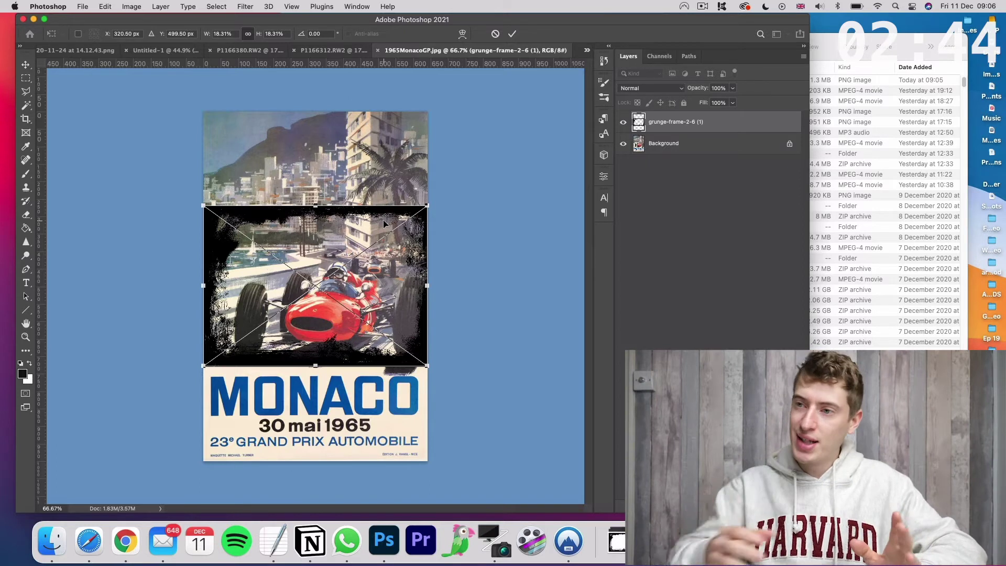
{"action": "left_click_drag", "start_coordinate": [435, 217], "coordinate": [369, 331]}
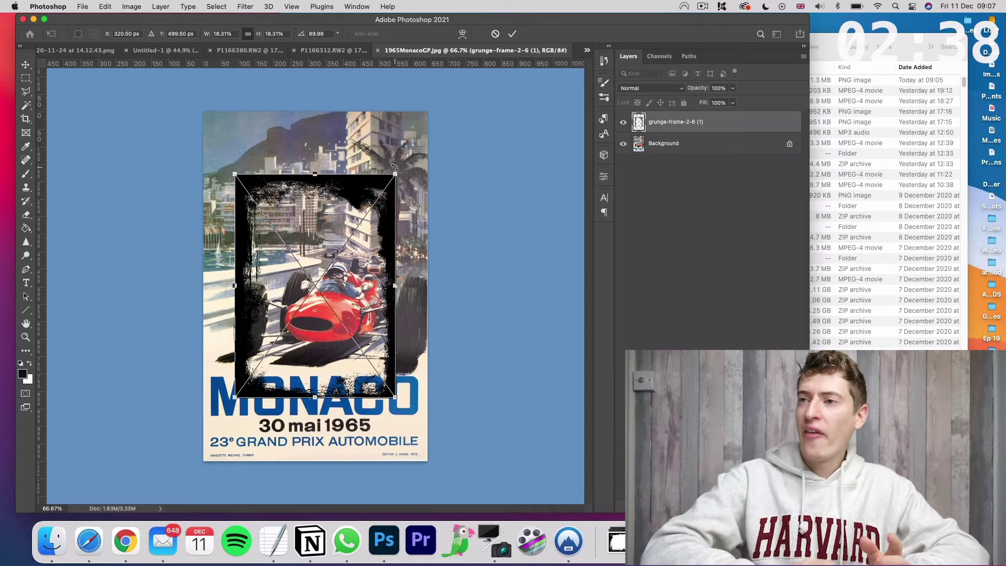
{"action": "left_click_drag", "start_coordinate": [394, 168], "coordinate": [418, 114]}
{"action": "left_click_drag", "start_coordinate": [234, 397], "coordinate": [210, 448]}
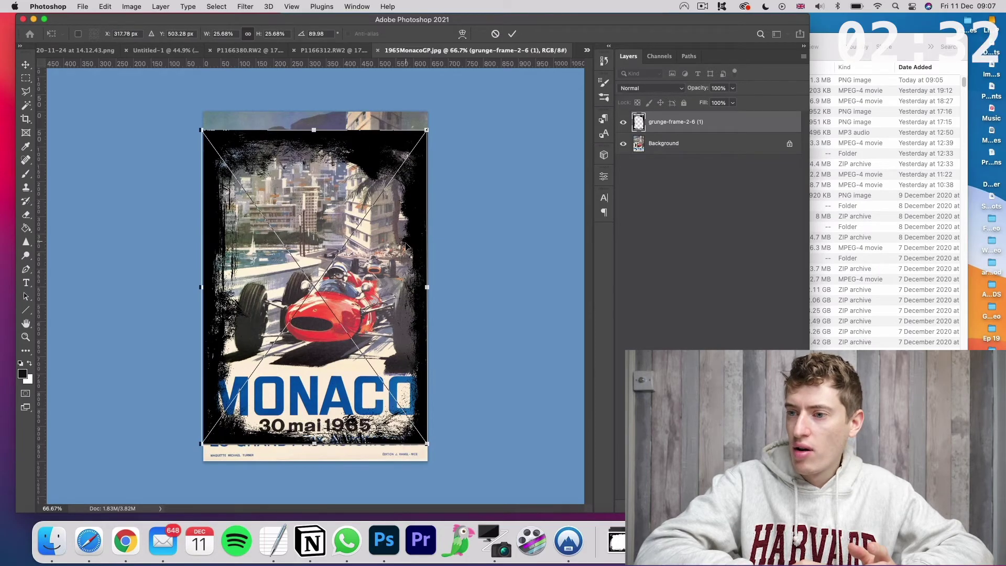
{"action": "left_click_drag", "start_coordinate": [406, 245], "coordinate": [408, 260]}
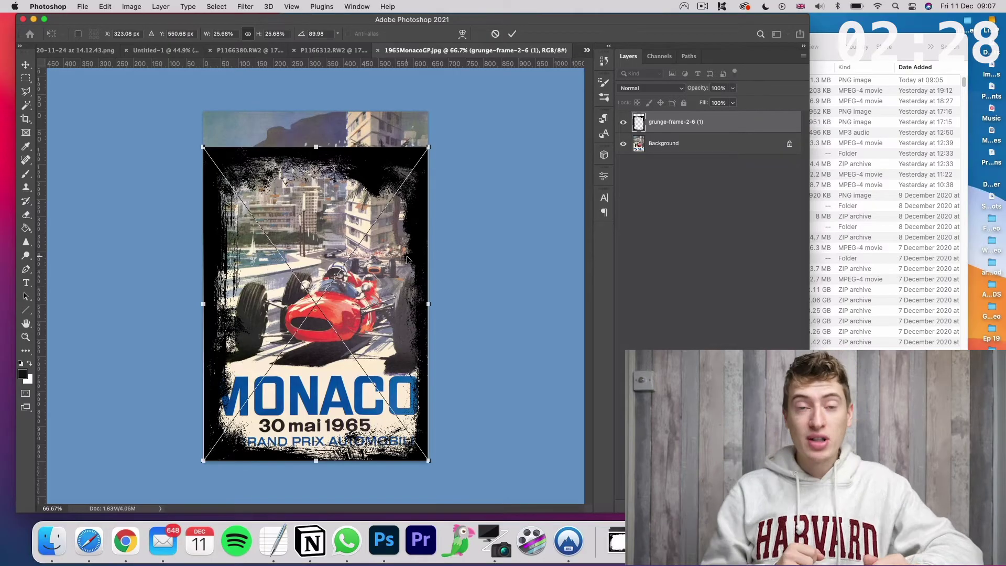
Commit the frame transform, unlock the poster layer and switch to the Magic Wand Tool.
{"action": "key", "text": "Return"}
{"action": "key", "text": "w"}
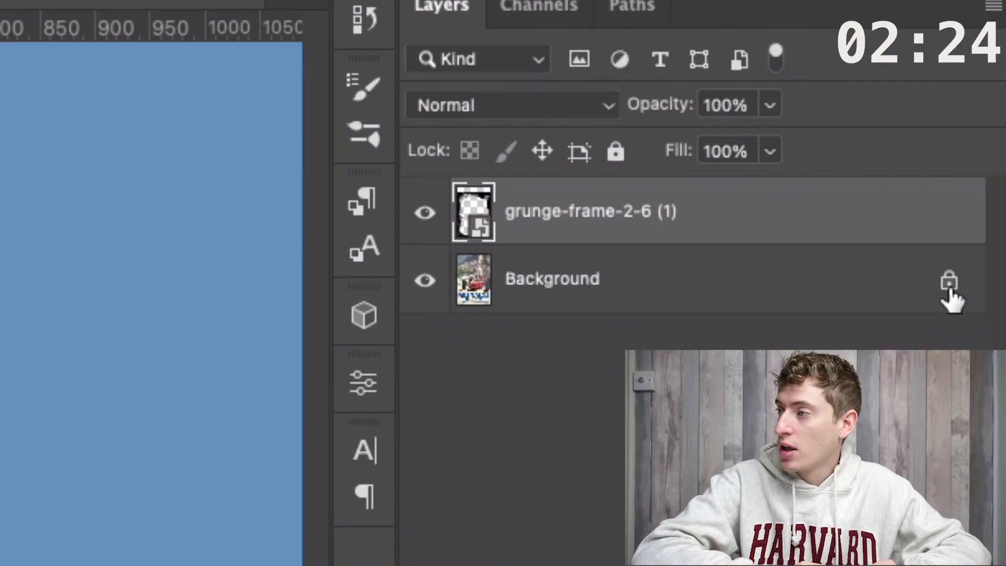
{"action": "left_click", "coordinate": [948, 286]}
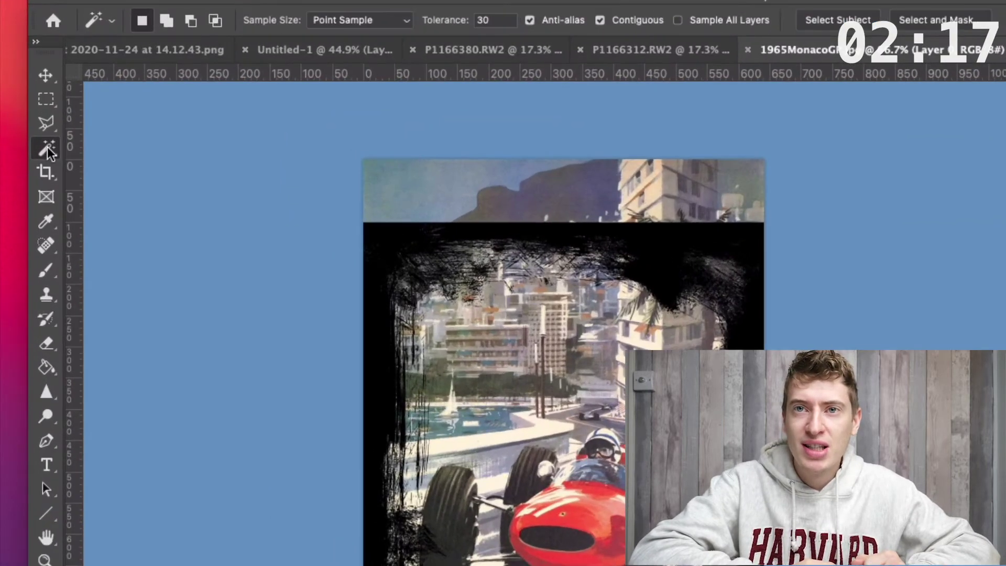
{"action": "right_click", "coordinate": [26, 99]}
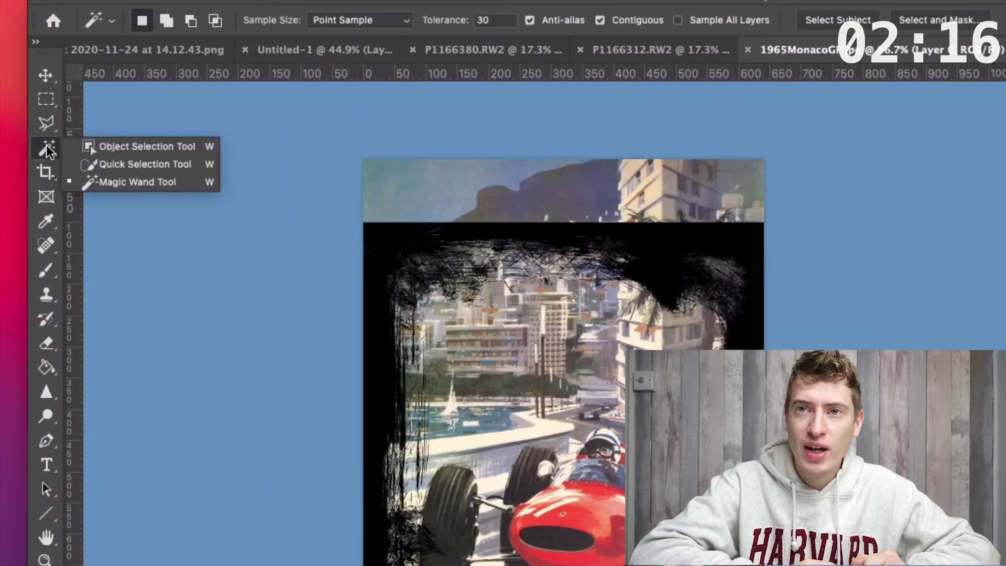
{"action": "left_click", "coordinate": [97, 181]}
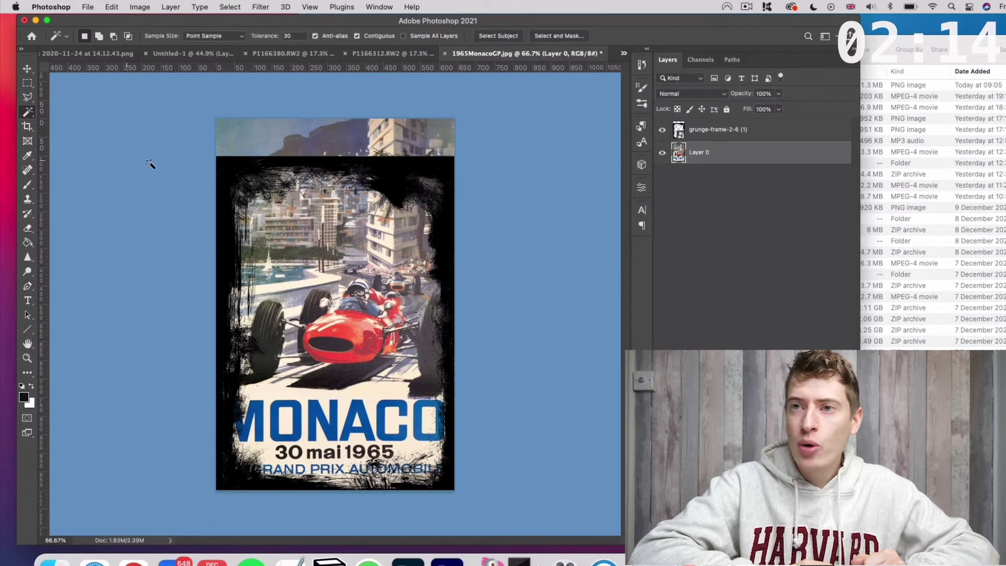
Rasterize the grunge-frame-2-6 (1) layer and select its black border area.
{"action": "left_click", "coordinate": [698, 127]}
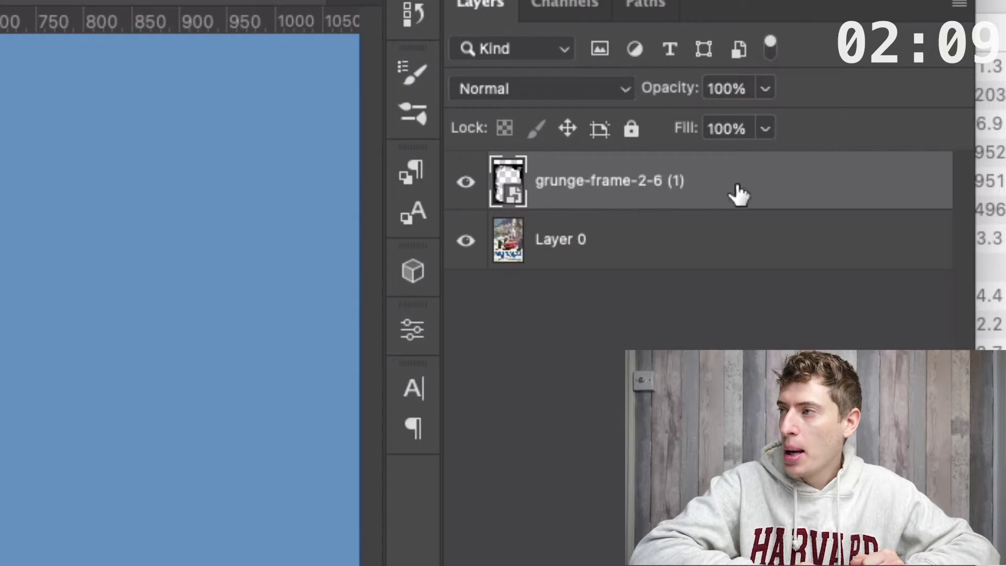
{"action": "right_click", "coordinate": [752, 161]}
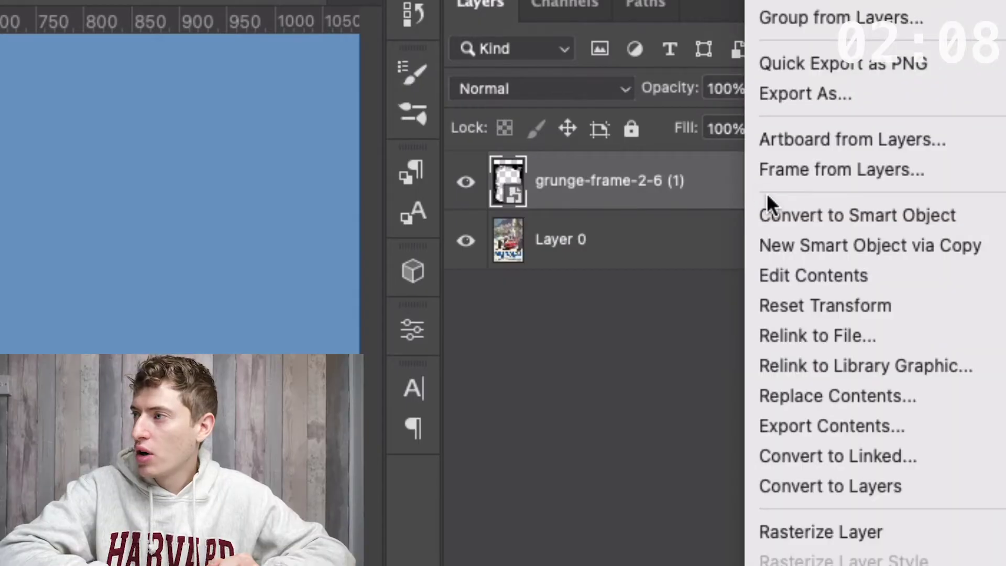
{"action": "left_click", "coordinate": [818, 530]}
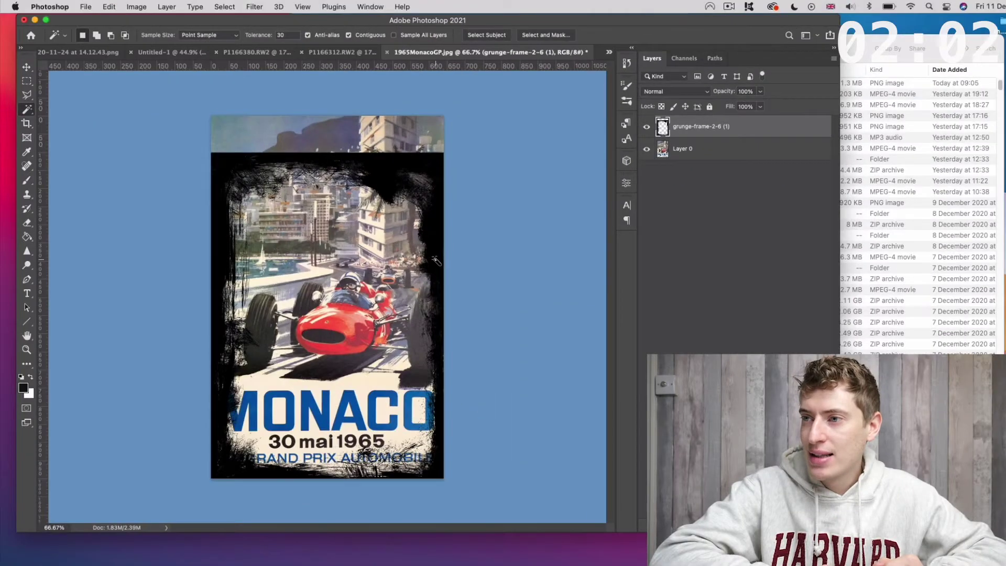
{"action": "left_click", "coordinate": [435, 260]}
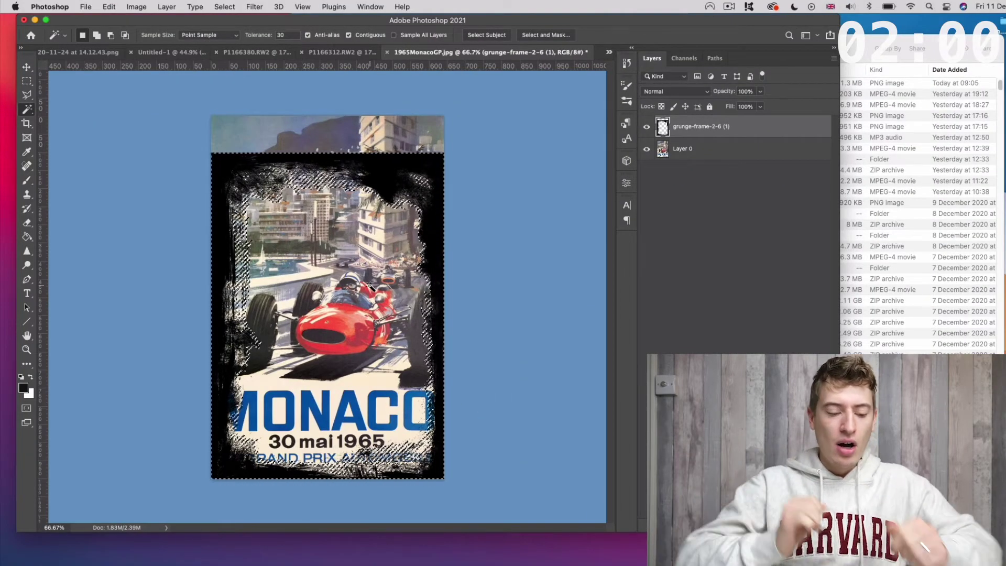
Load the grunge frame's shape as a selection, delete it, and make Layer 0 active.
{"action": "key", "text": "super+d"}
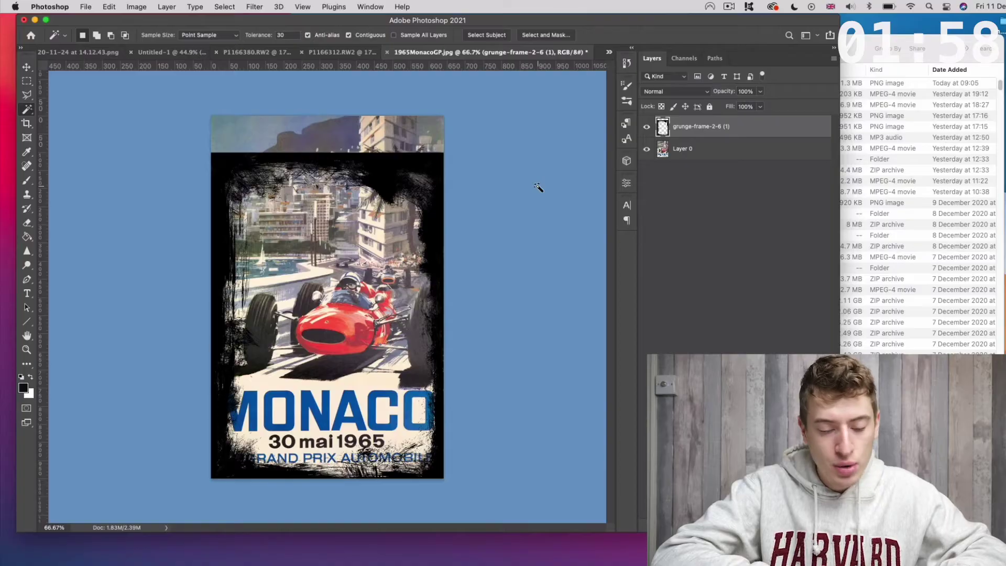
{"action": "key", "text": "super"}
{"action": "key", "text": "ctrl"}
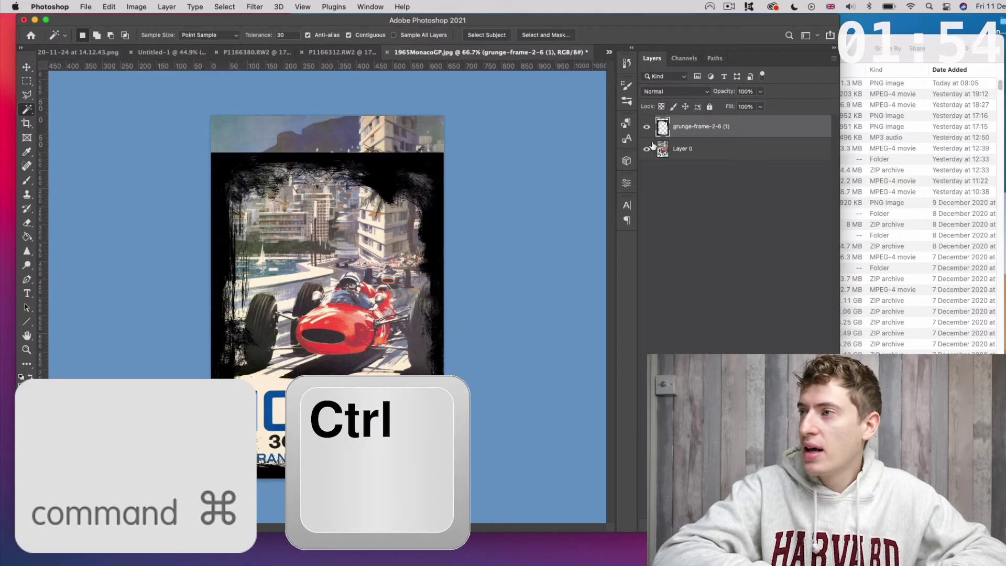
{"action": "left_click", "coordinate": [663, 129], "text": "super"}
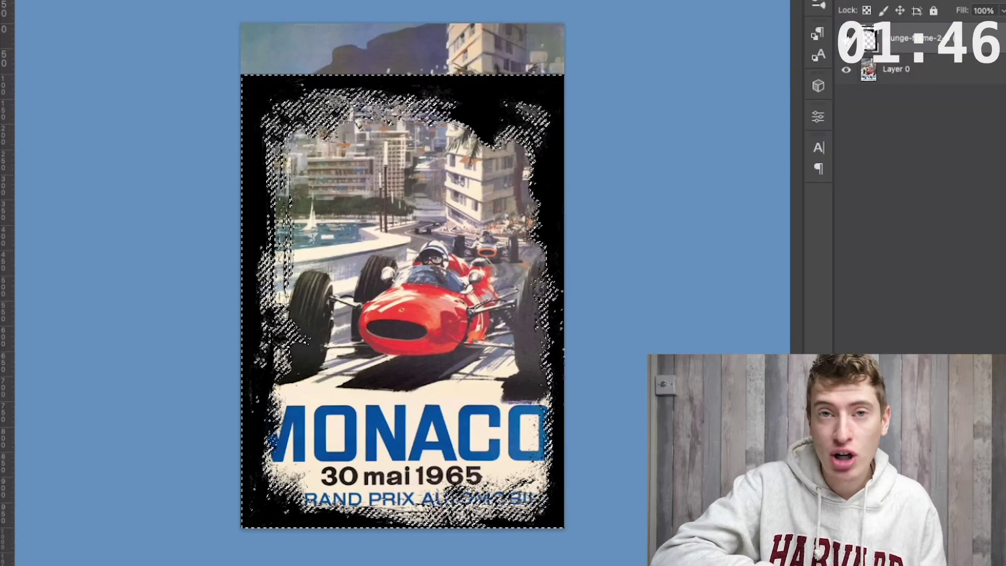
{"action": "key", "text": "Delete"}
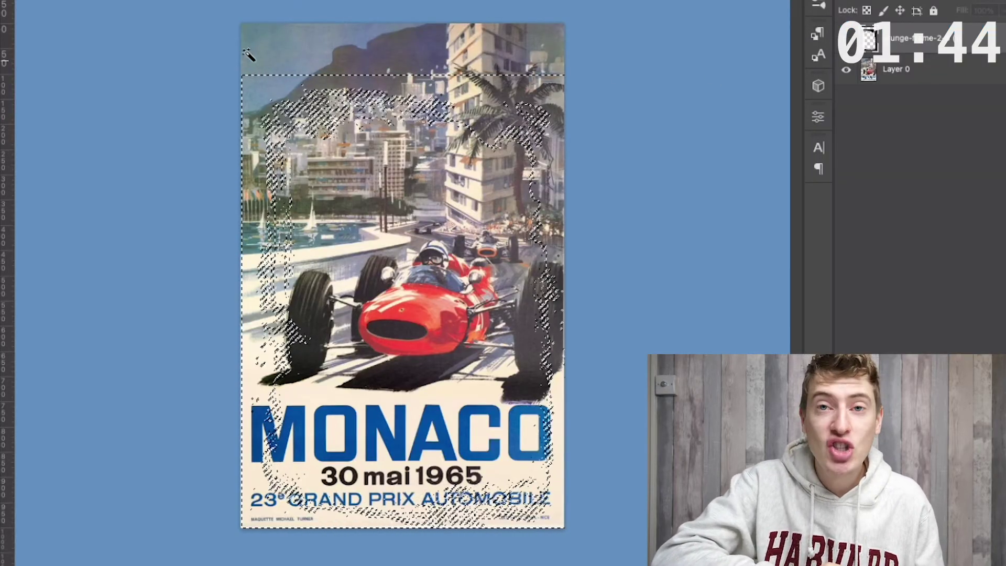
{"action": "left_click", "coordinate": [937, 74]}
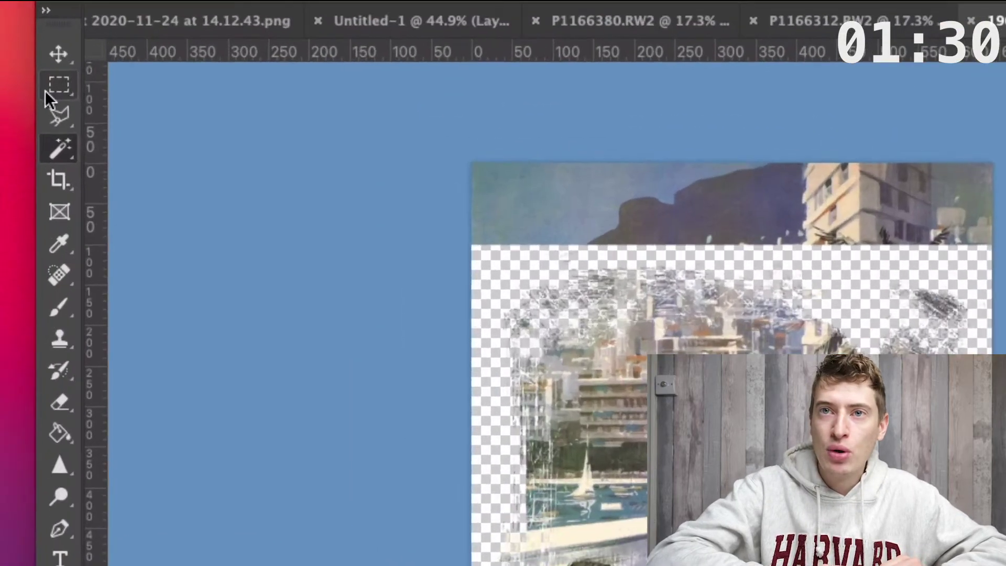
Switch to the Rectangular Marquee Tool for the top sky strip.
{"action": "right_click", "coordinate": [27, 86]}
{"action": "left_click", "coordinate": [59, 84]}
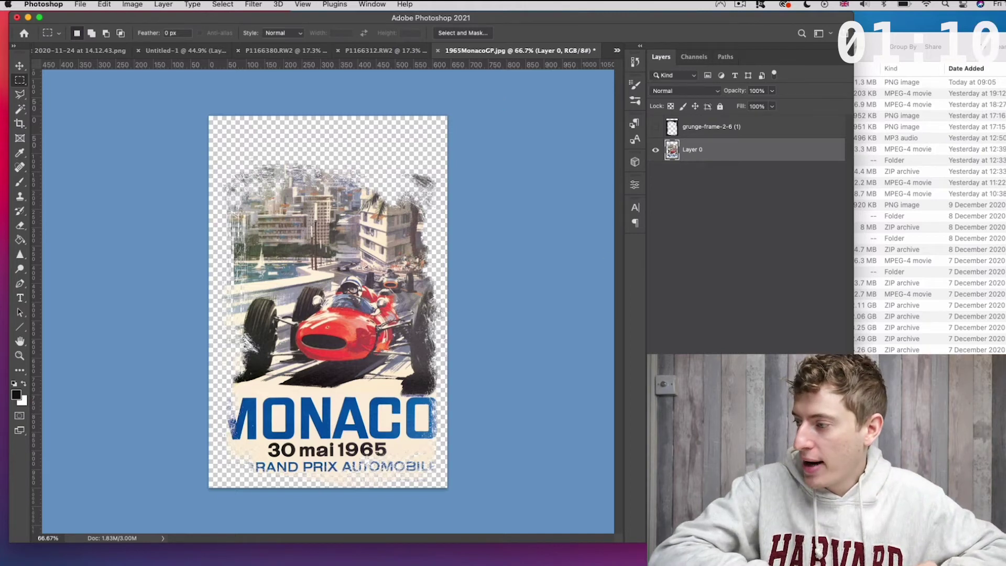
Add a new layer beneath the poster and fill it with black.
{"action": "key", "text": "super+alt+shift+n"}
{"action": "left_click_drag", "start_coordinate": [741, 149], "coordinate": [747, 181]}
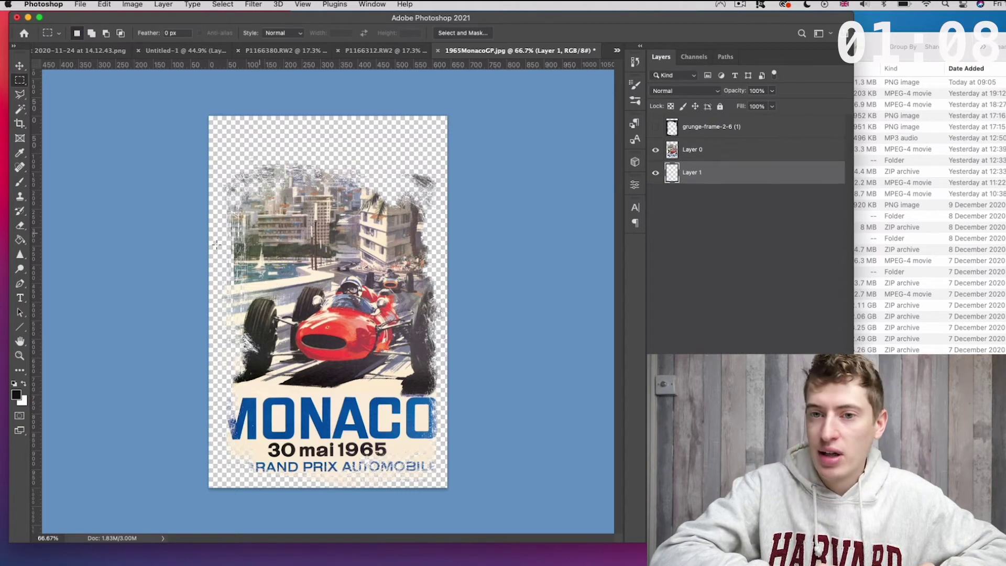
{"action": "left_click", "coordinate": [20, 239]}
{"action": "left_click", "coordinate": [272, 155]}
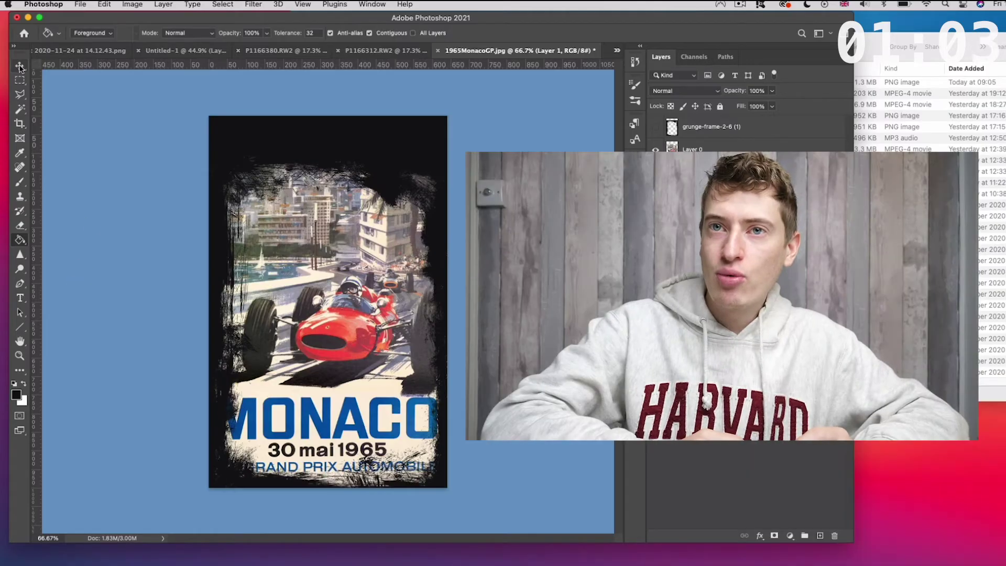
Shift the poster on Layer 0 slightly upward over the black background.
{"action": "left_click", "coordinate": [20, 65]}
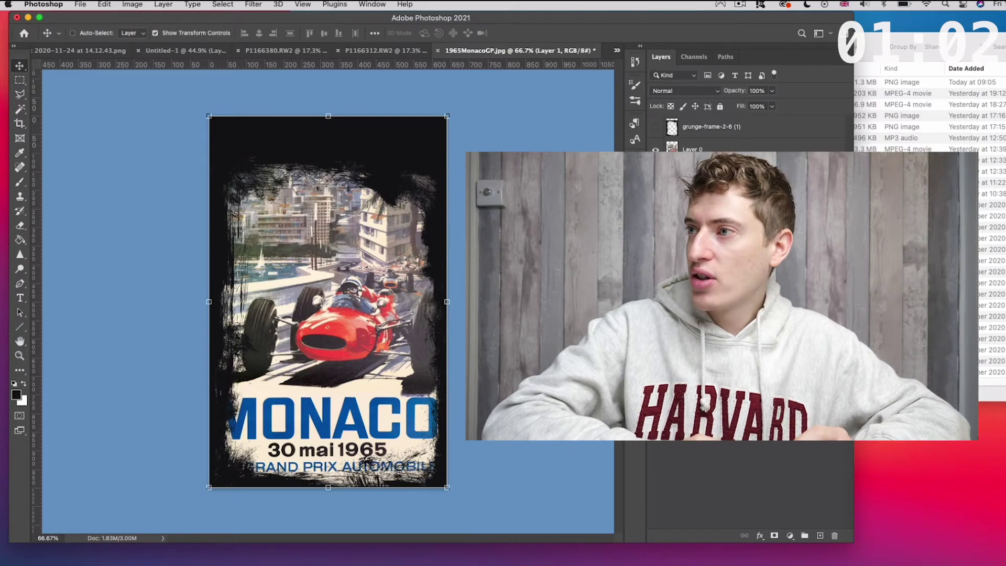
{"action": "left_click", "coordinate": [692, 149]}
{"action": "left_click_drag", "start_coordinate": [366, 282], "coordinate": [352, 261]}
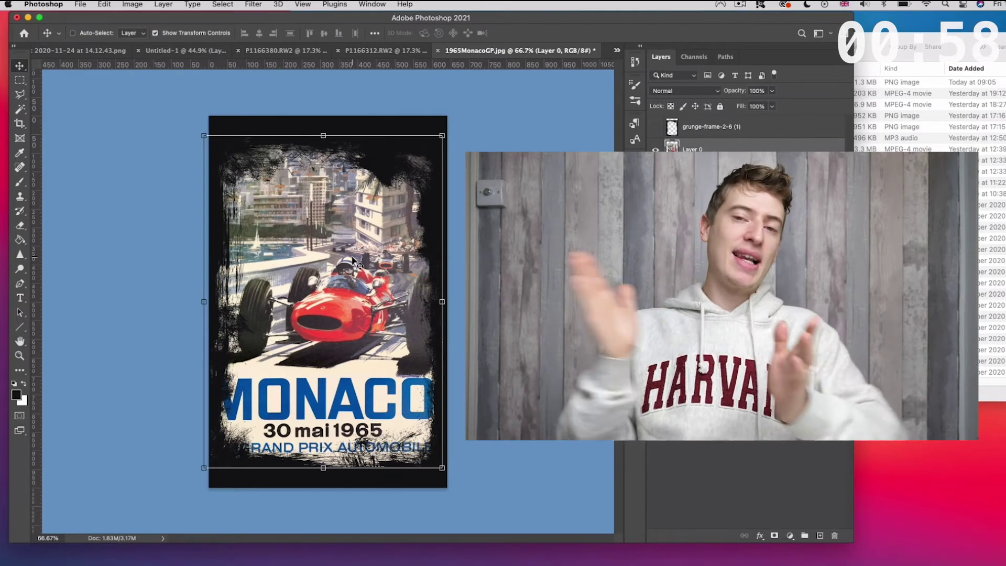